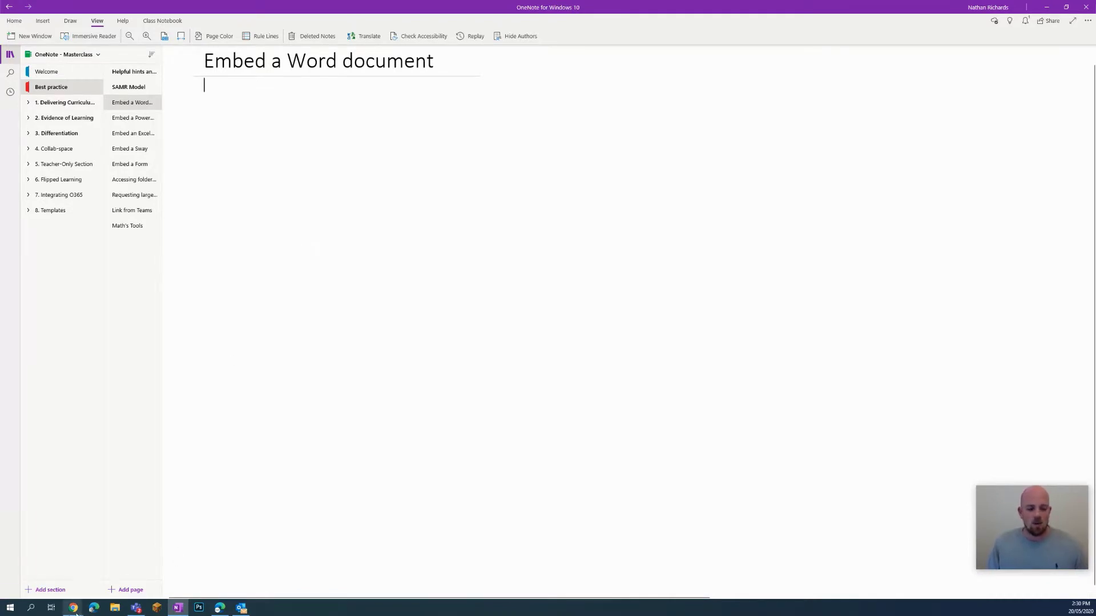
Step: Bring up the OneDrive Webinar folder and select the Bridge Challenge11.docx file
{"action": "mouse_move", "coordinate": [78, 612]}
{"action": "left_click", "coordinate": [65, 570]}
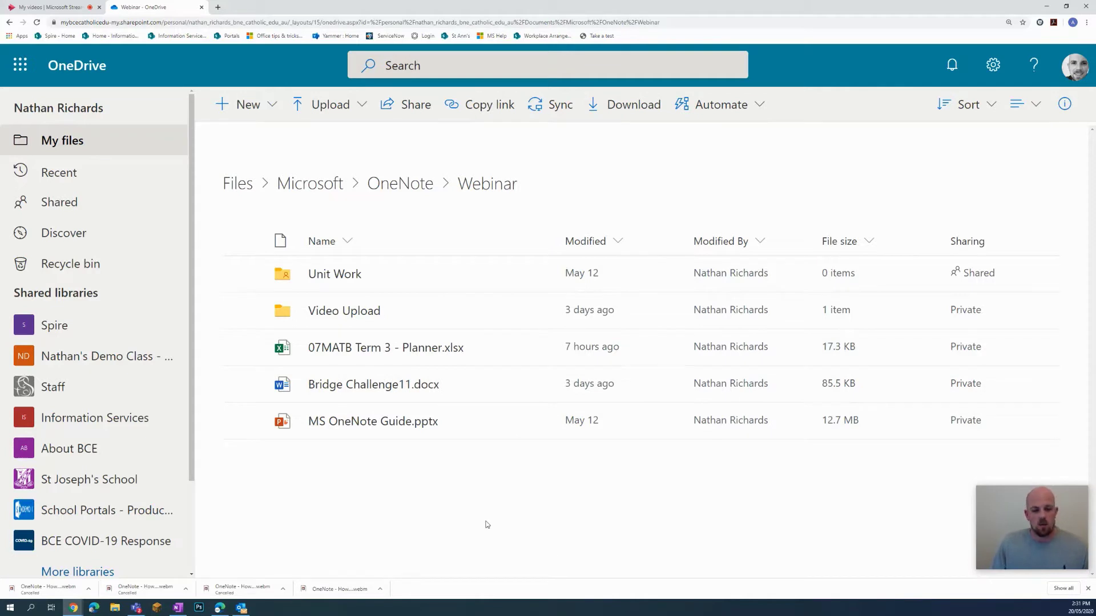
{"action": "left_click", "coordinate": [243, 385]}
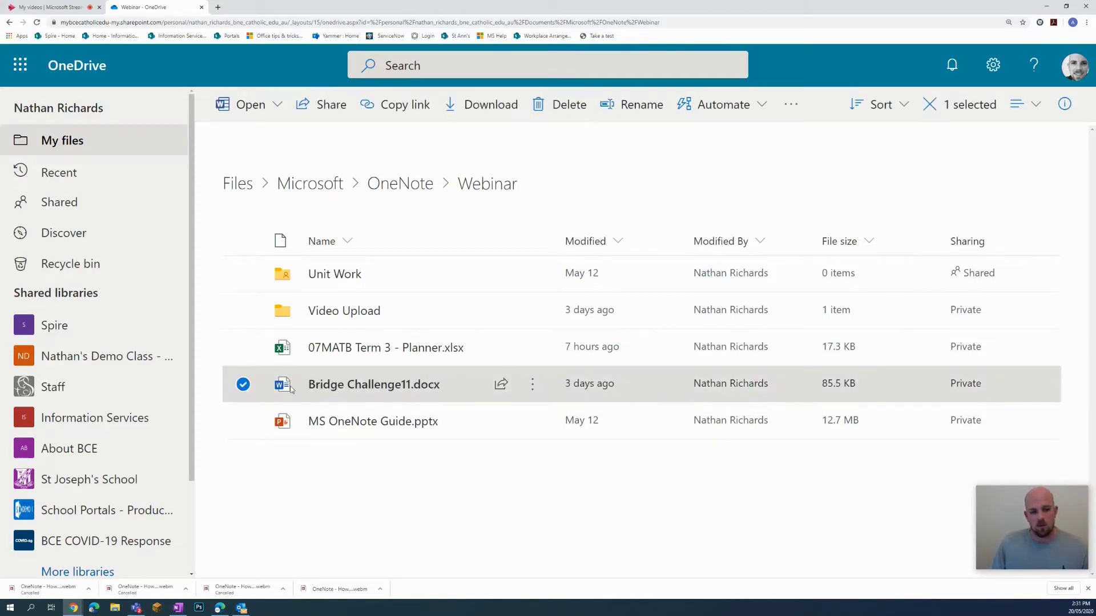
{"action": "mouse_move", "coordinate": [418, 382]}
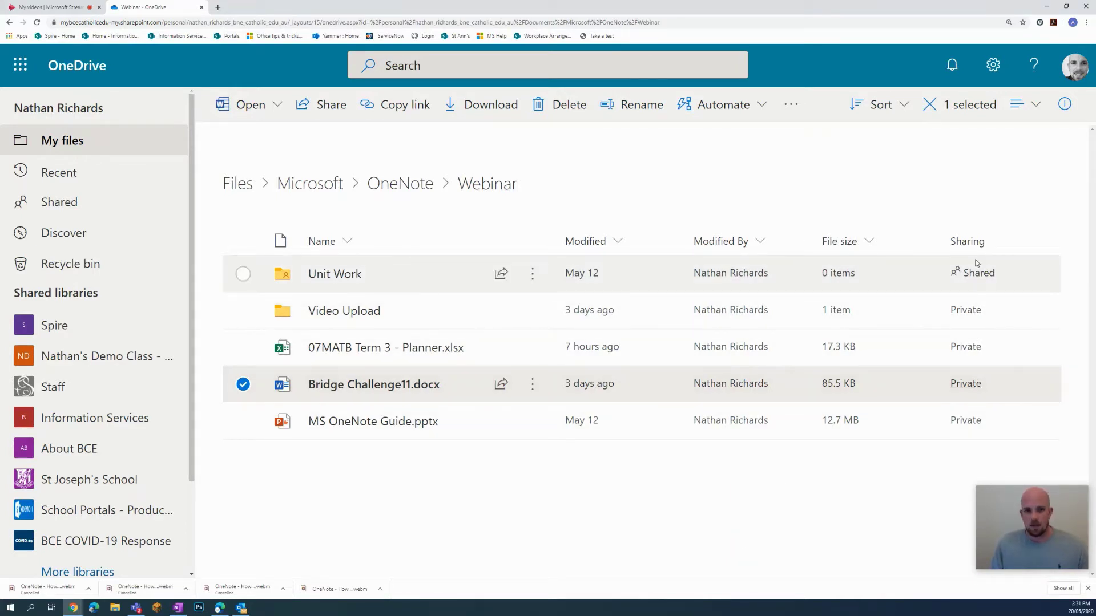
Step: Create and copy a view-only Bridge Challenge11 link for Brisbane Catholic Education, with editing disallowed
{"action": "left_click", "coordinate": [962, 383]}
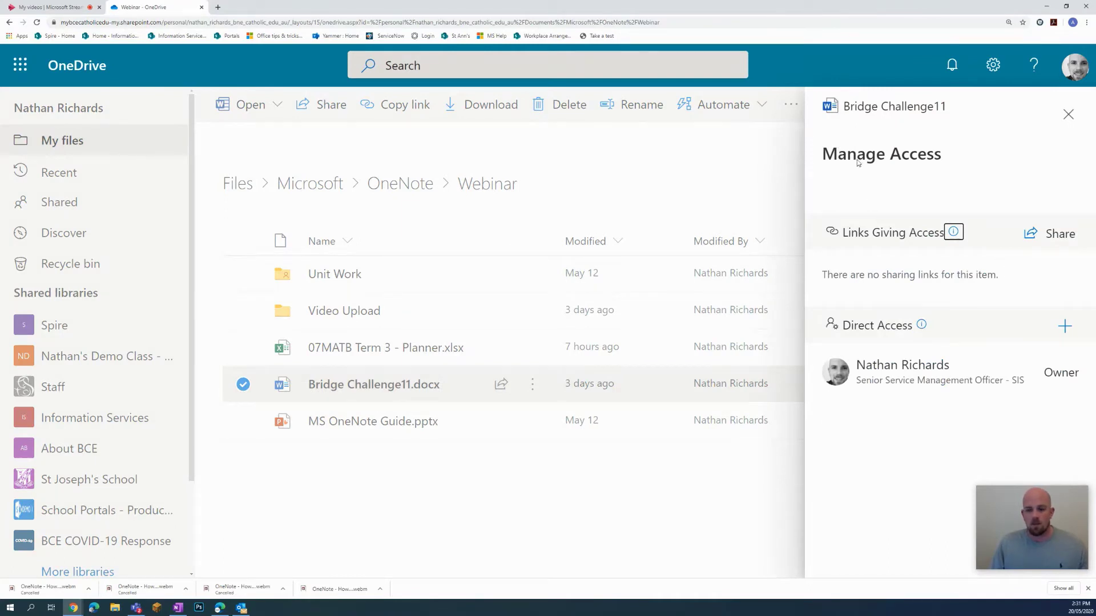
{"action": "left_click", "coordinate": [1049, 236]}
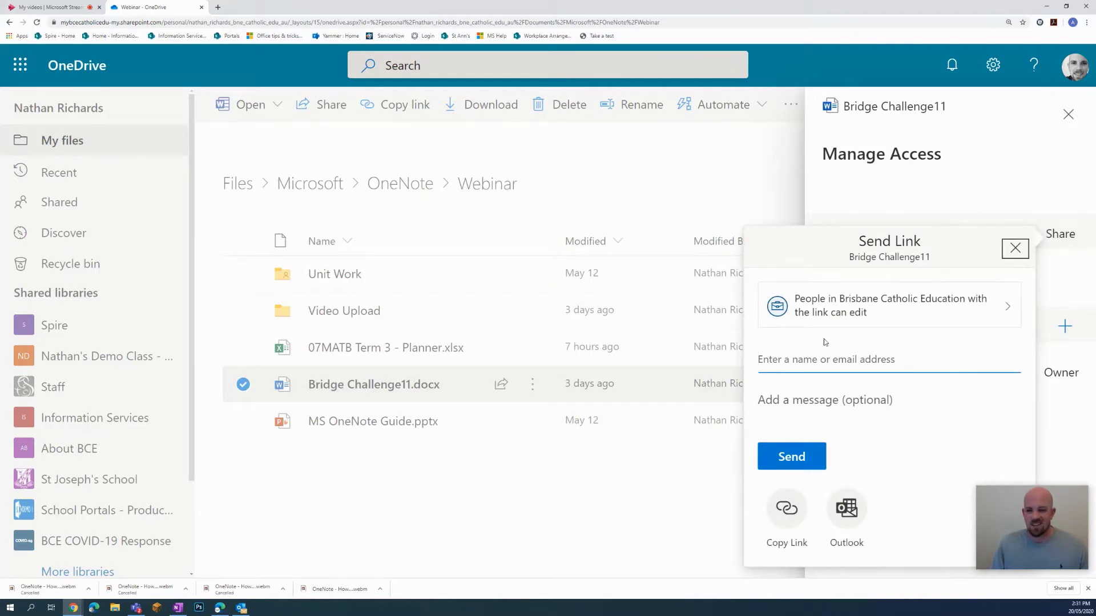
{"action": "left_click", "coordinate": [827, 308]}
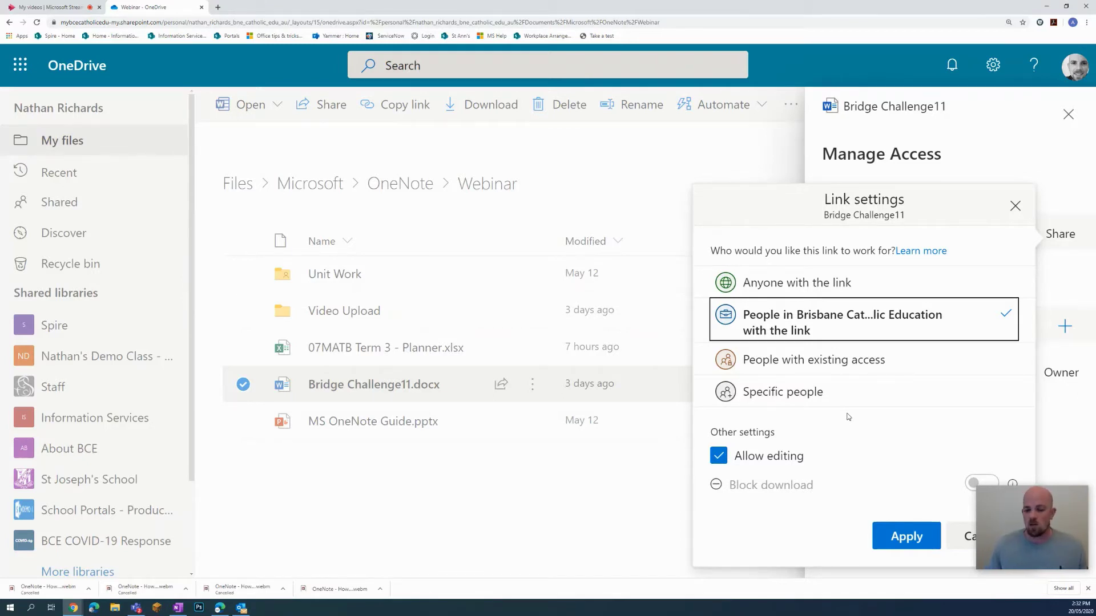
{"action": "left_click", "coordinate": [720, 458]}
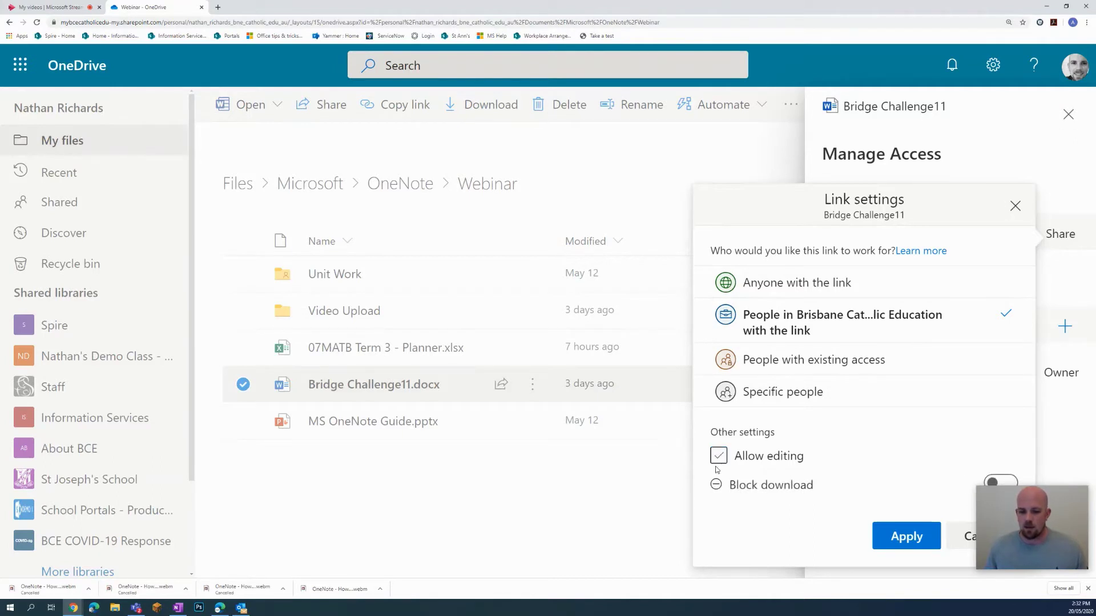
{"action": "left_click", "coordinate": [915, 539]}
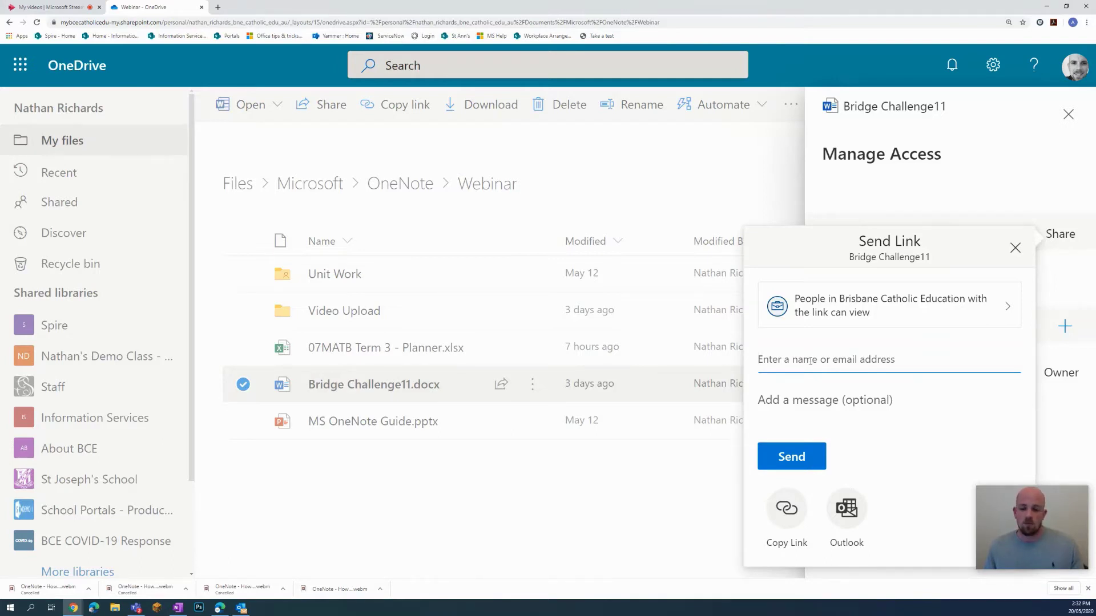
{"action": "left_click", "coordinate": [790, 510]}
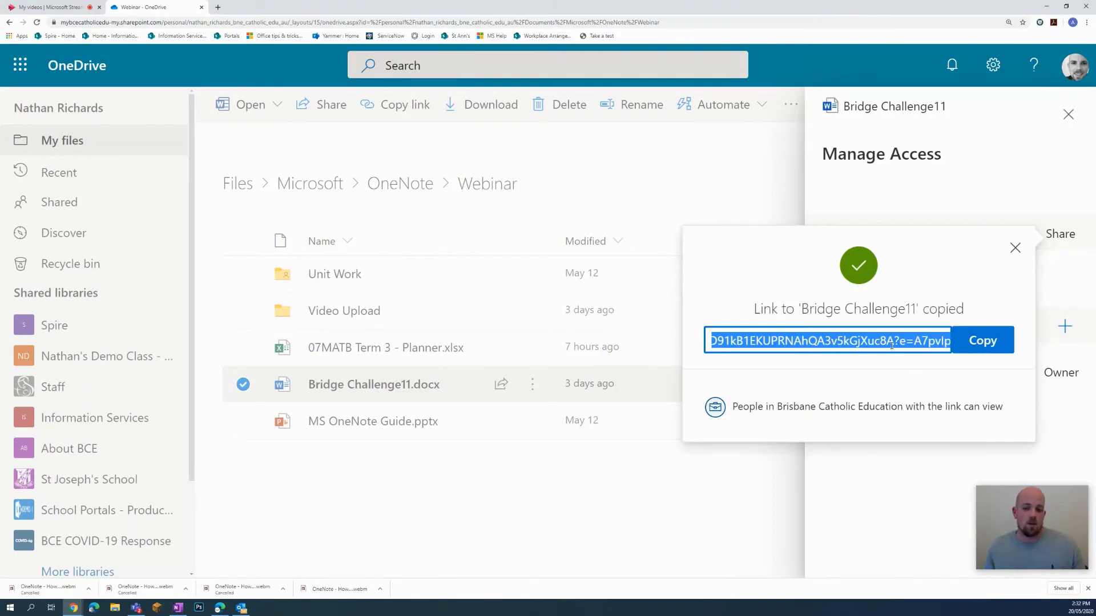
{"action": "left_click", "coordinate": [1016, 248]}
Step: Reload the Webinar folder so Bridge Challenge11.docx shows as Shared, and reselect it
{"action": "left_click", "coordinate": [1067, 114]}
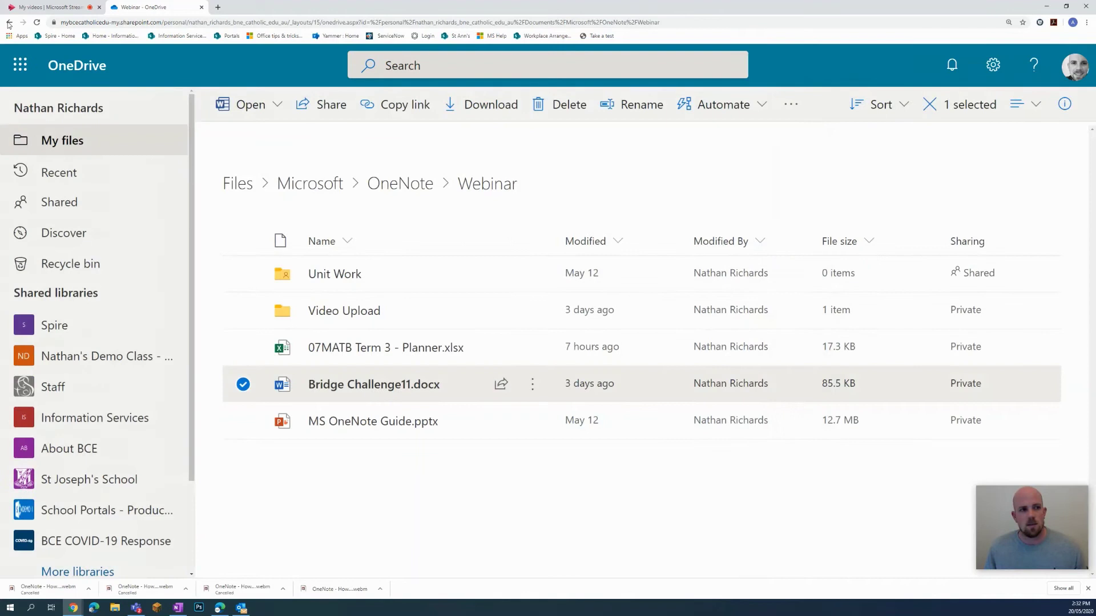
{"action": "left_click", "coordinate": [37, 22]}
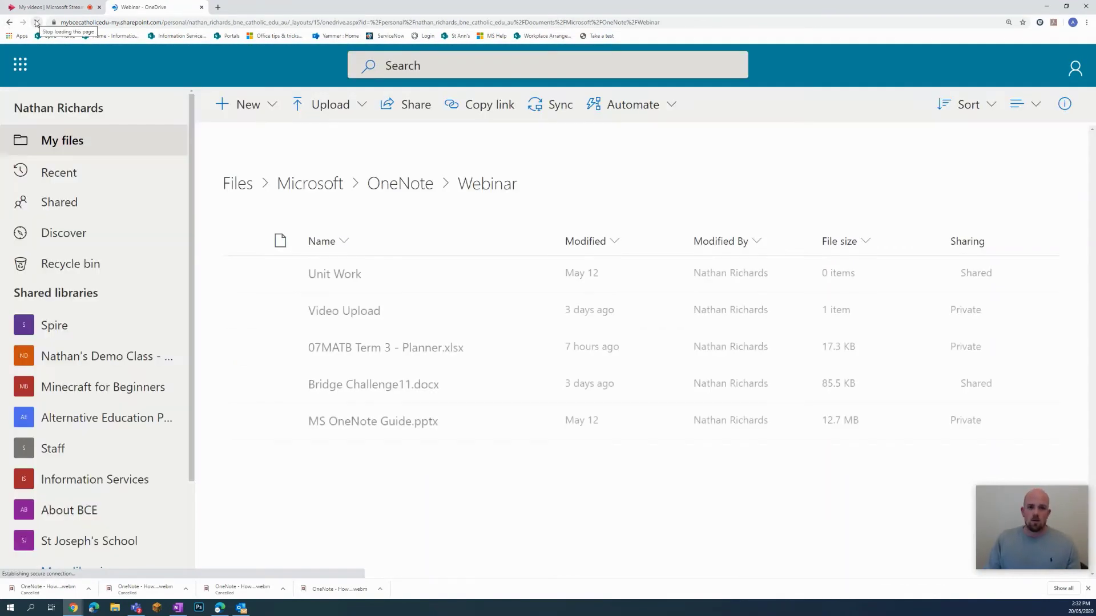
{"action": "left_click", "coordinate": [243, 385]}
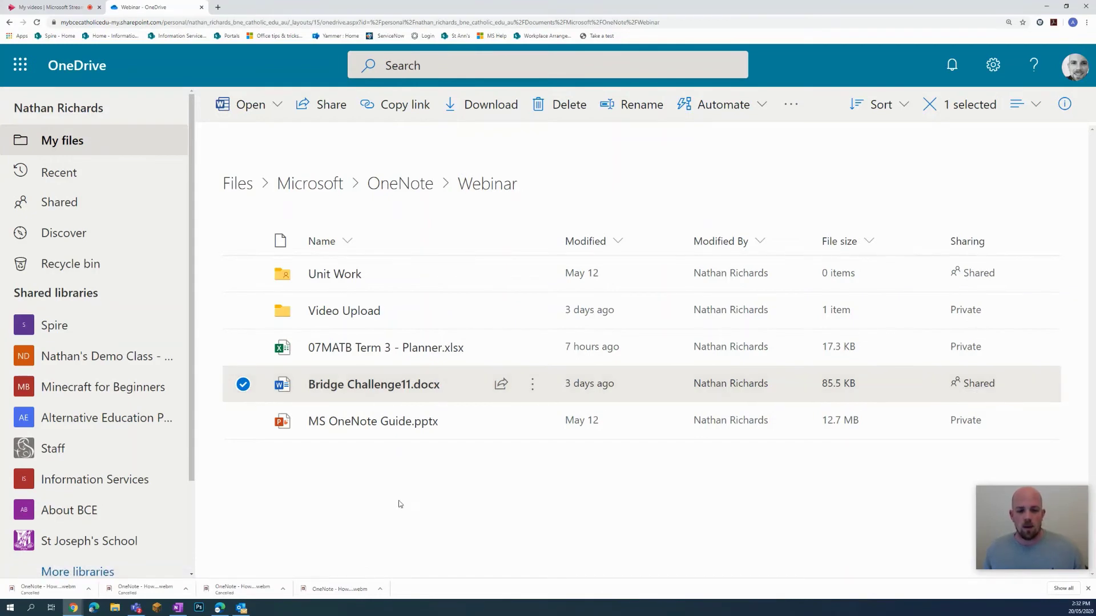
Step: Open Bridge Challenge11 in Word for the web, copy its web address, and return to OneNote
{"action": "left_click", "coordinate": [360, 386]}
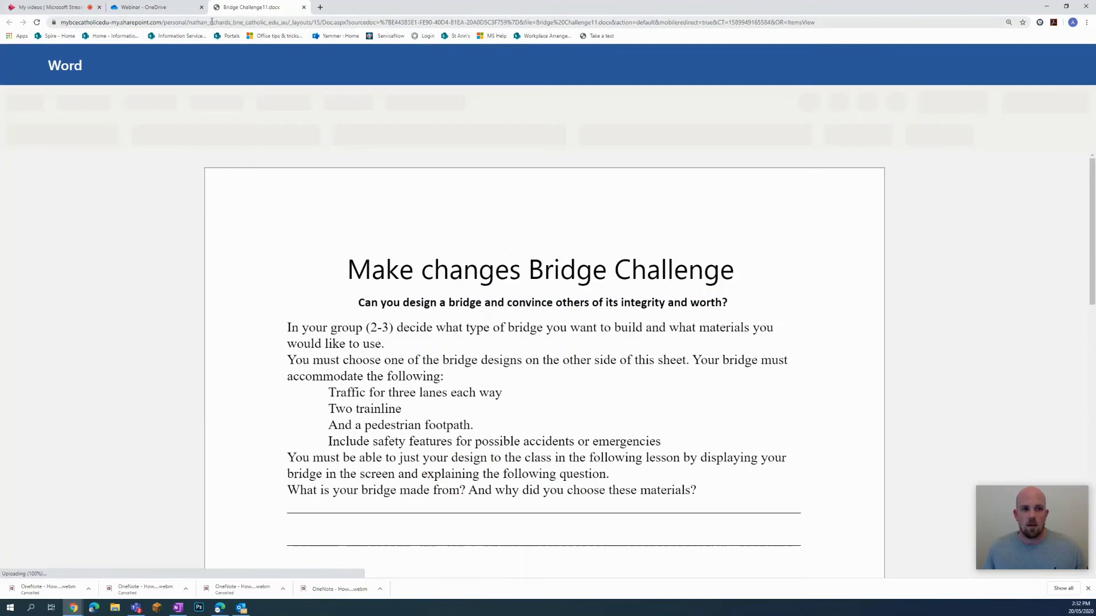
{"action": "left_click", "coordinate": [212, 22]}
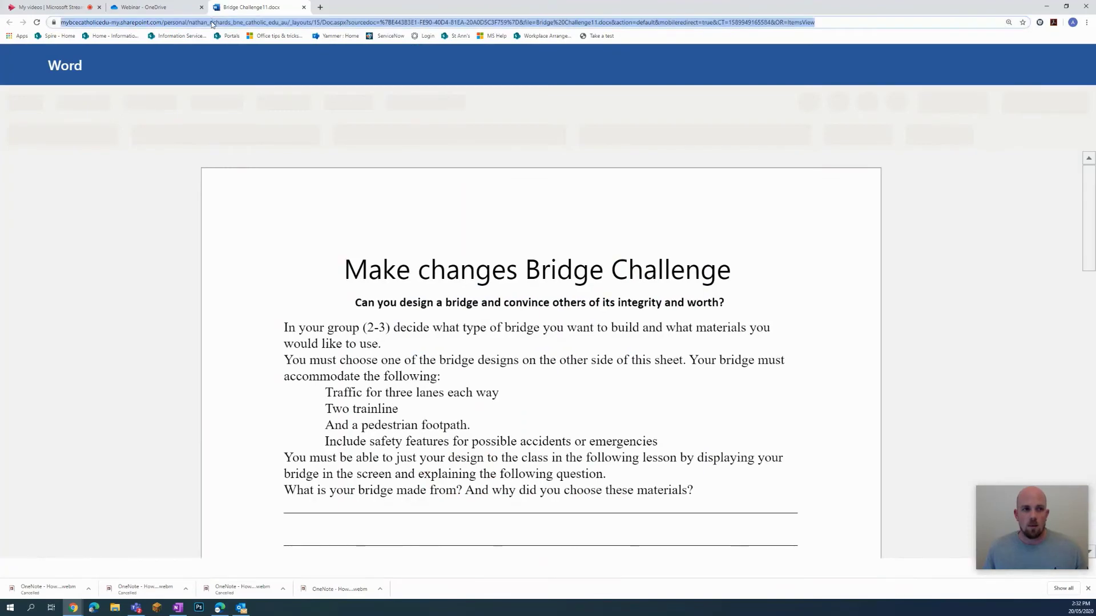
{"action": "right_click", "coordinate": [145, 25]}
{"action": "left_click", "coordinate": [173, 71]}
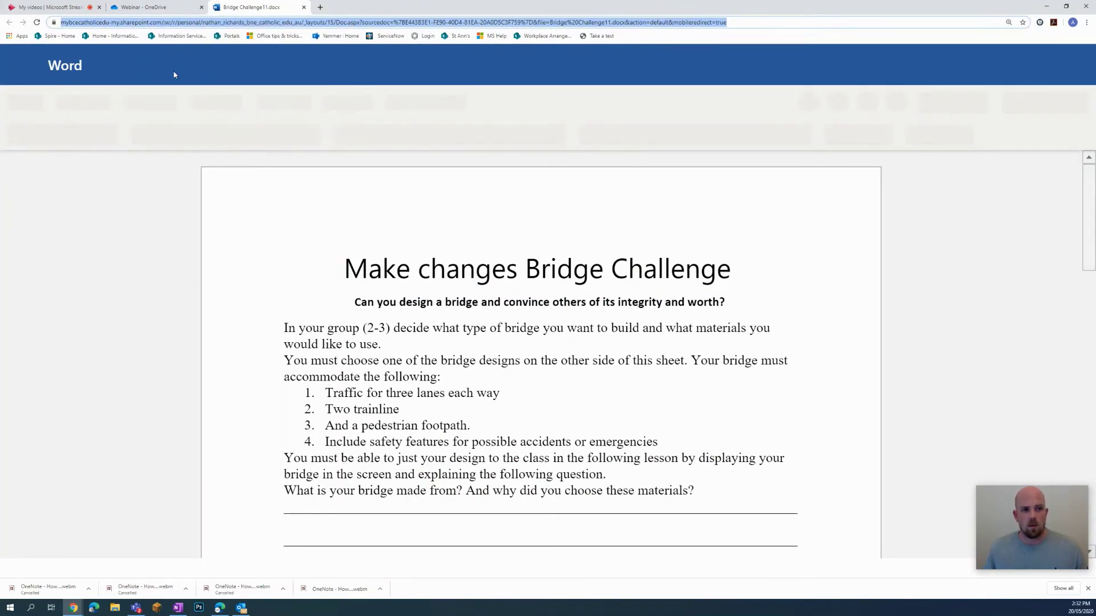
{"action": "left_click", "coordinate": [178, 608]}
Step: Paste the document address onto the empty page, producing a link and two-page embedded preview
{"action": "right_click", "coordinate": [209, 106]}
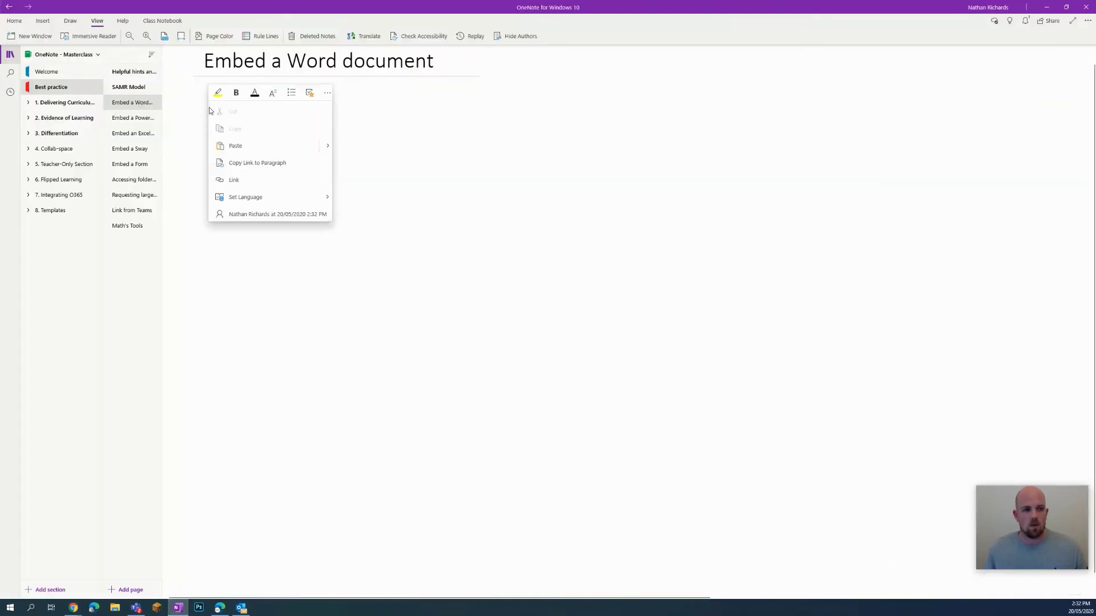
{"action": "left_click", "coordinate": [223, 145]}
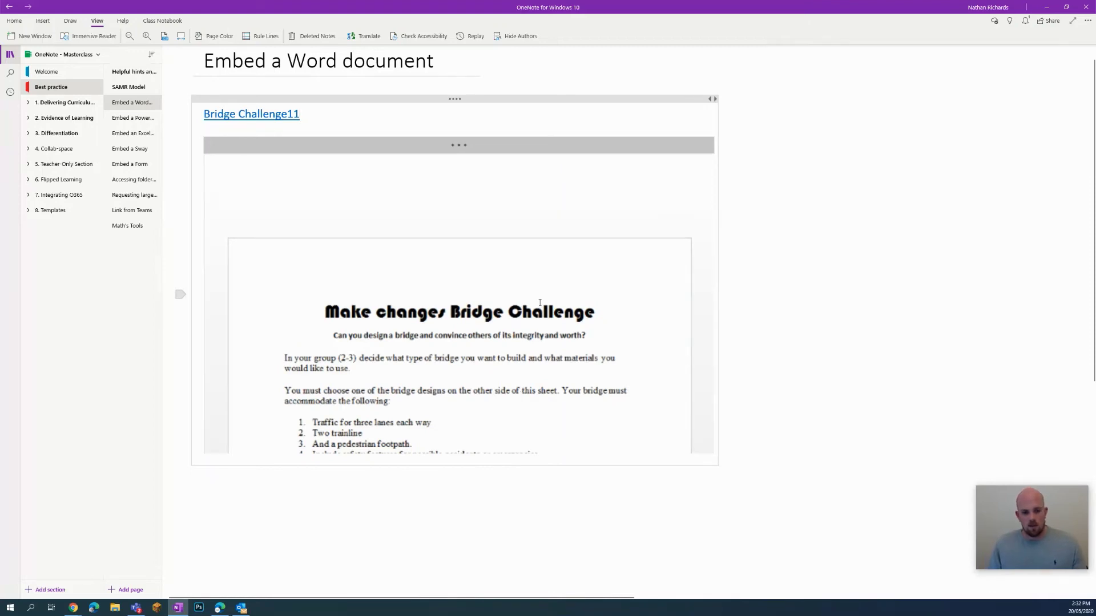
{"action": "scroll", "coordinate": [535, 259], "scroll_direction": "down", "scroll_amount": 1}
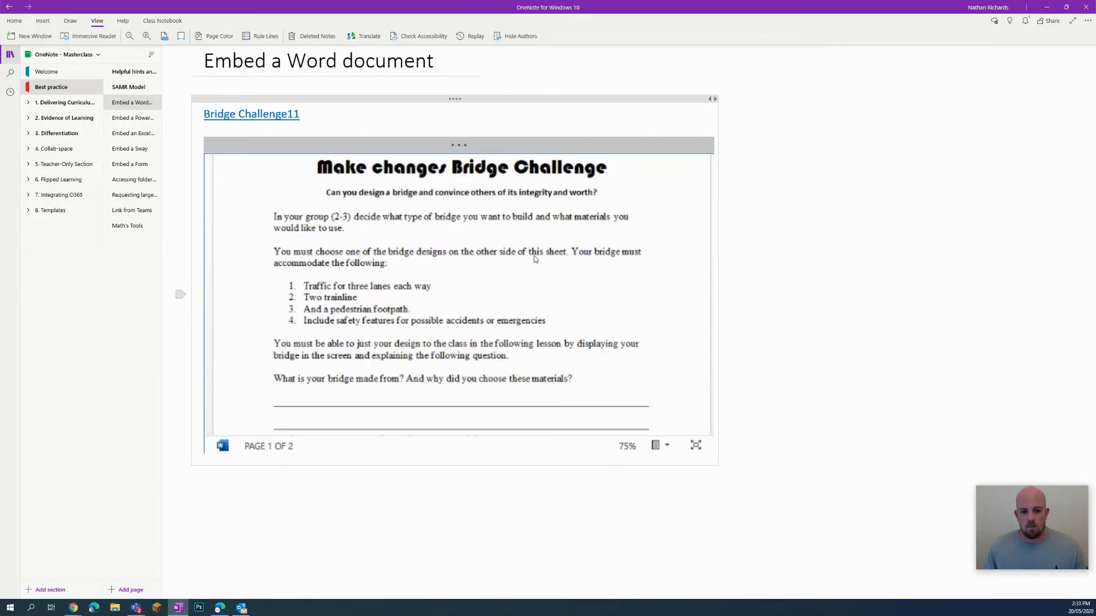
{"action": "scroll", "coordinate": [535, 259], "scroll_direction": "down", "scroll_amount": 8}
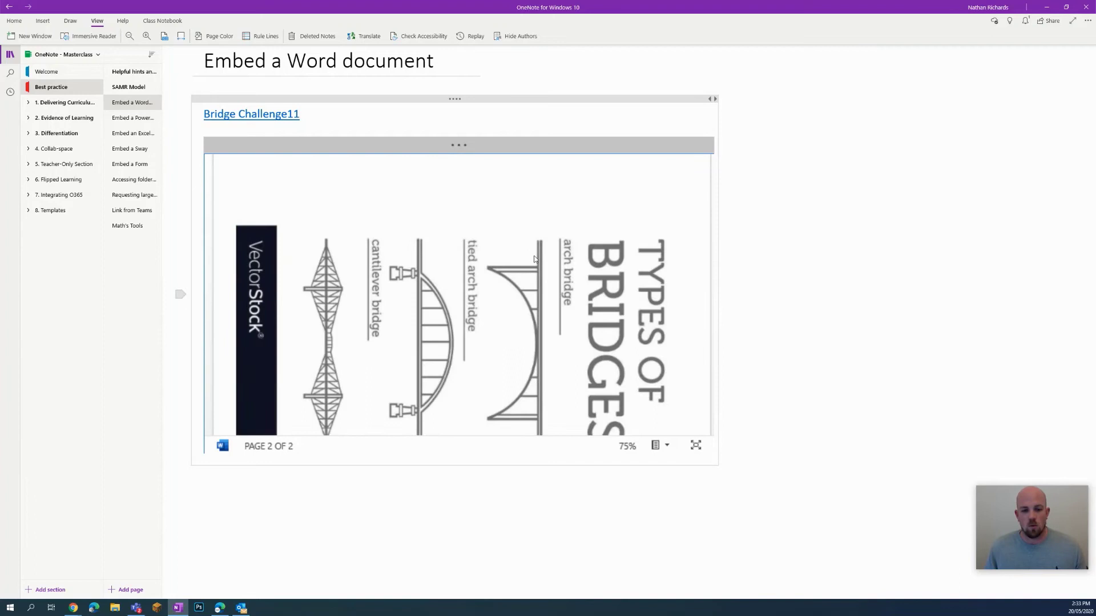
{"action": "scroll", "coordinate": [535, 259], "scroll_direction": "down", "scroll_amount": 1}
{"action": "scroll", "coordinate": [535, 259], "scroll_direction": "up", "scroll_amount": 4}
Step: Resize the embedded Bridge Challenge11 preview by stretching its bottom edge down and right edge outward
{"action": "left_click", "coordinate": [448, 143]}
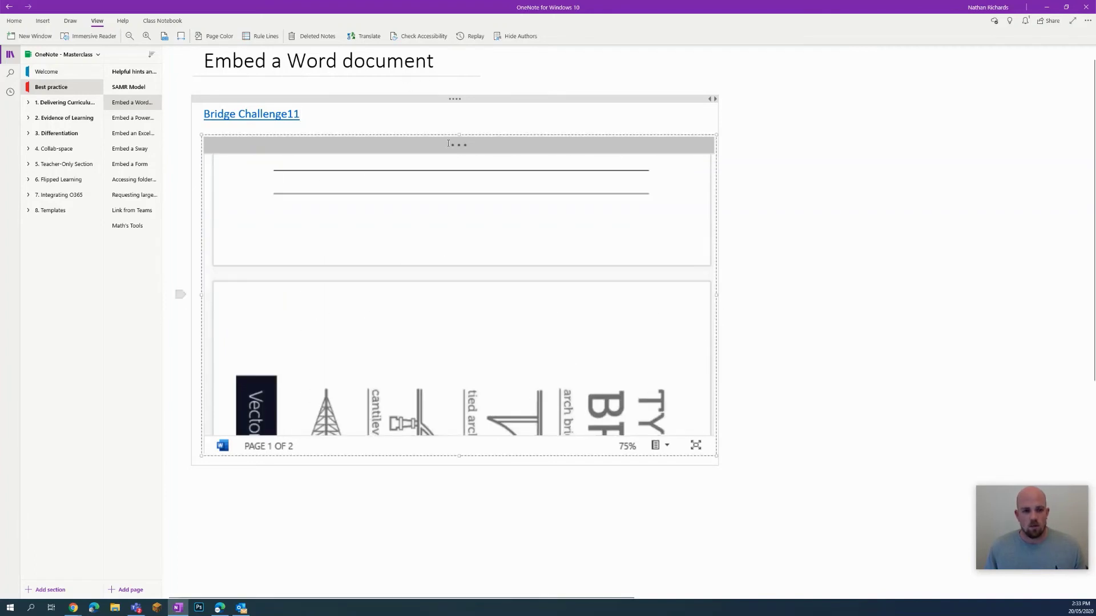
{"action": "left_click_drag", "start_coordinate": [460, 456], "coordinate": [464, 548]}
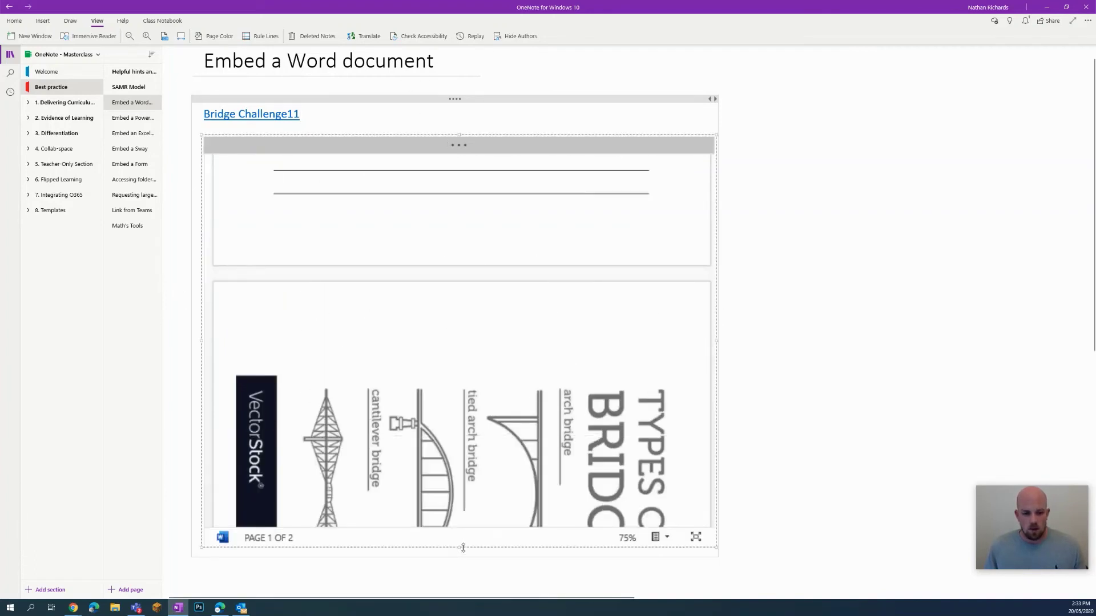
{"action": "left_click_drag", "start_coordinate": [717, 340], "coordinate": [787, 329]}
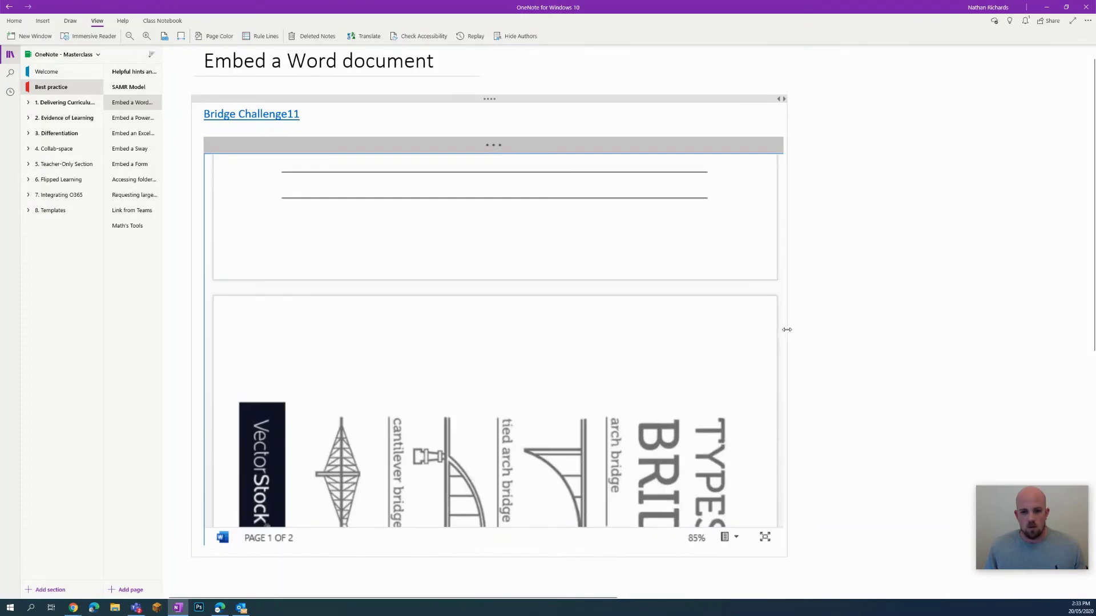
{"action": "scroll", "coordinate": [499, 433], "scroll_direction": "up", "scroll_amount": 5}
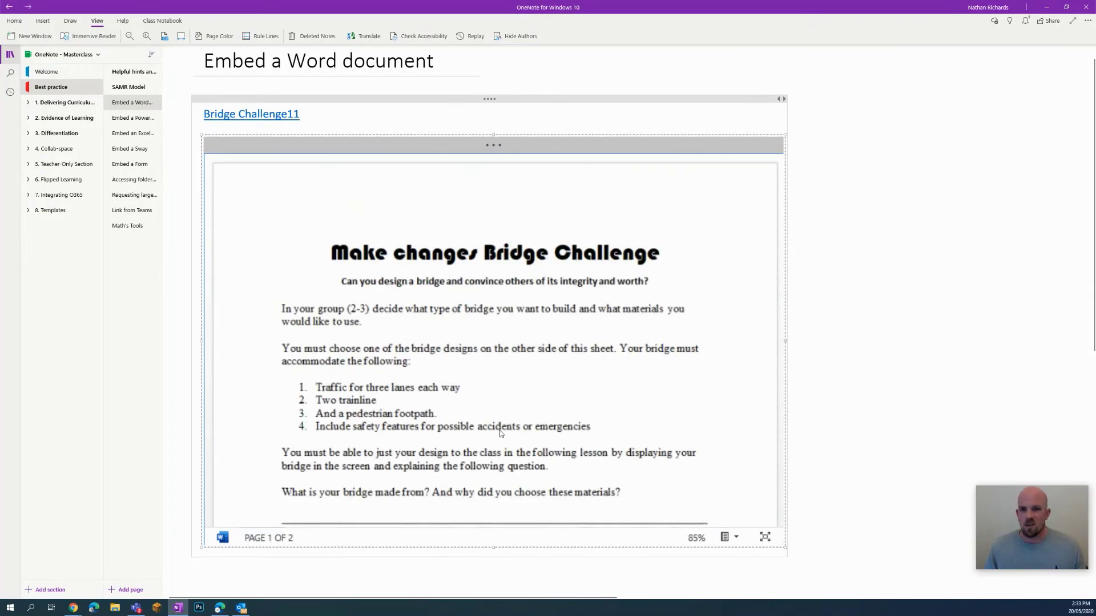
{"action": "scroll", "coordinate": [500, 434], "scroll_direction": "down", "scroll_amount": 15}
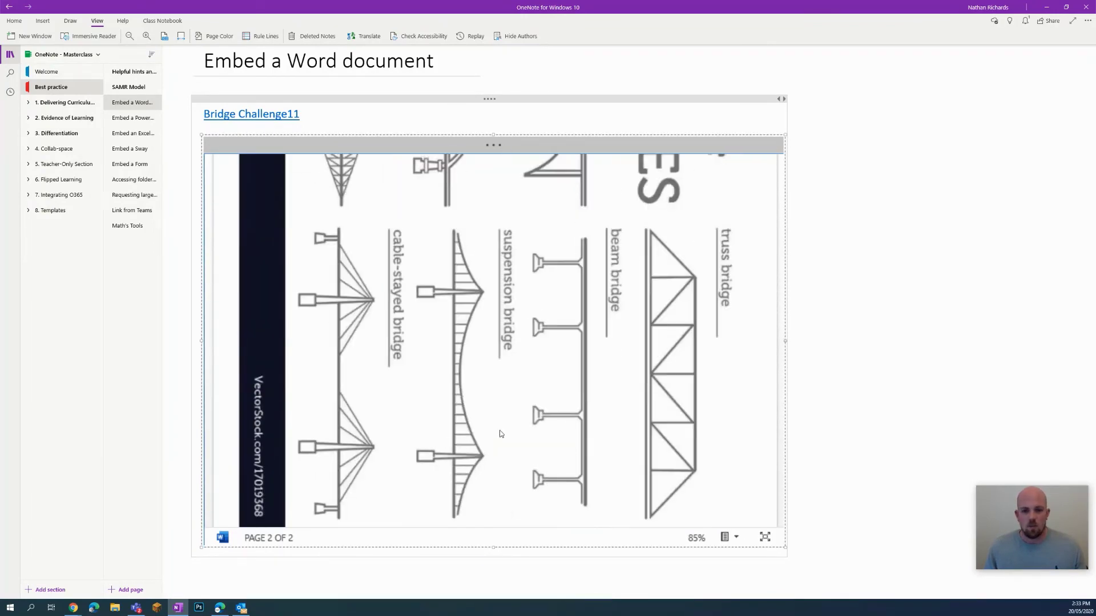
{"action": "scroll", "coordinate": [500, 434], "scroll_direction": "up", "scroll_amount": 12}
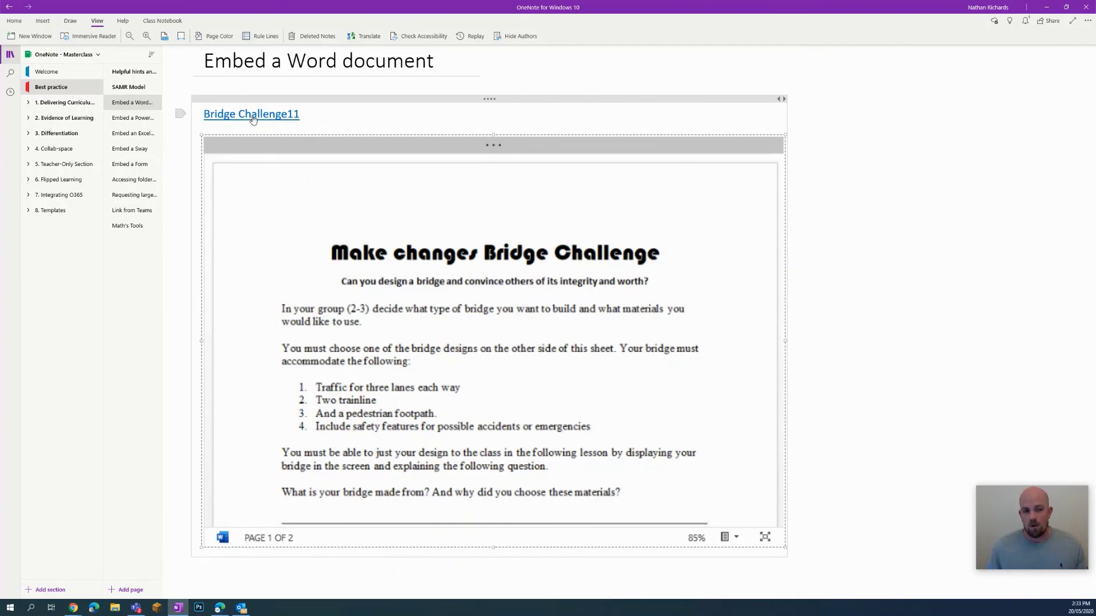
Step: Delete the Bridge Challenge11 link text above the embedded document preview
{"action": "left_click_drag", "start_coordinate": [328, 116], "coordinate": [203, 113]}
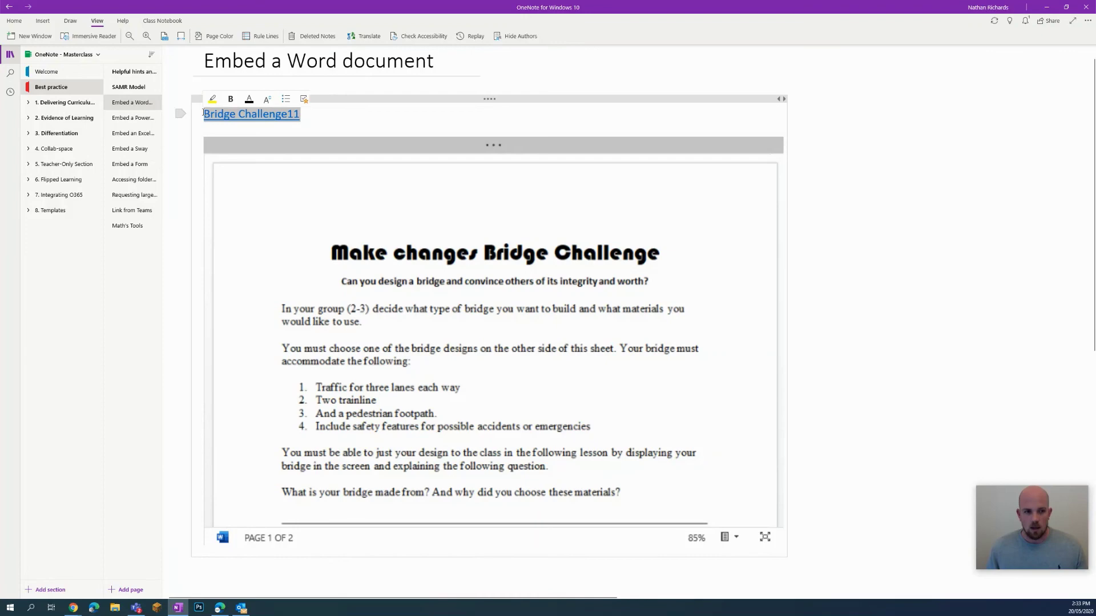
{"action": "key", "text": "BackSpace"}
{"action": "left_click", "coordinate": [864, 234]}
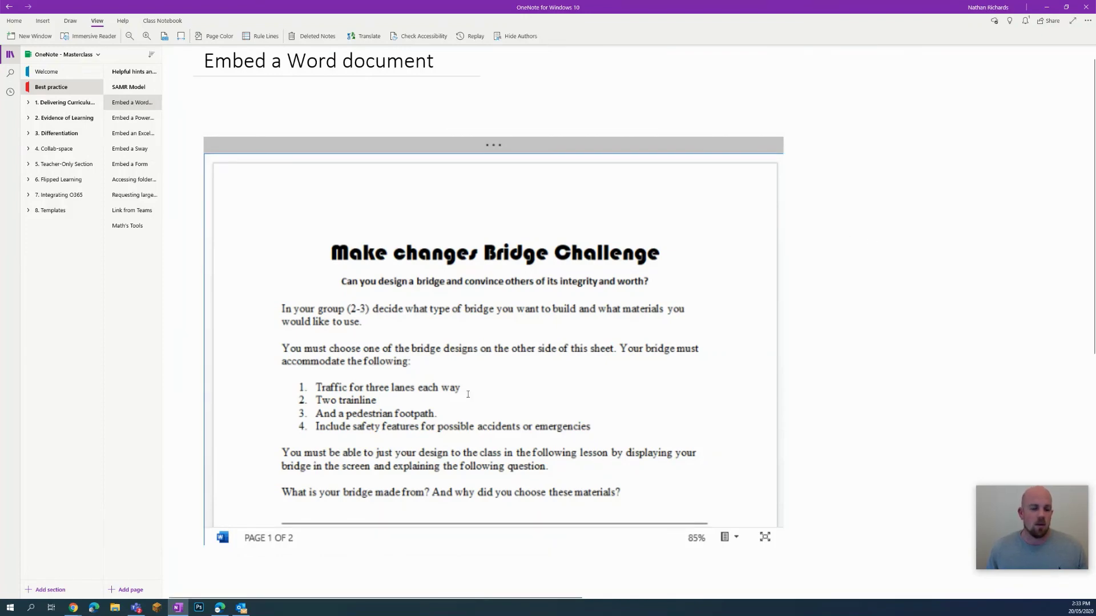